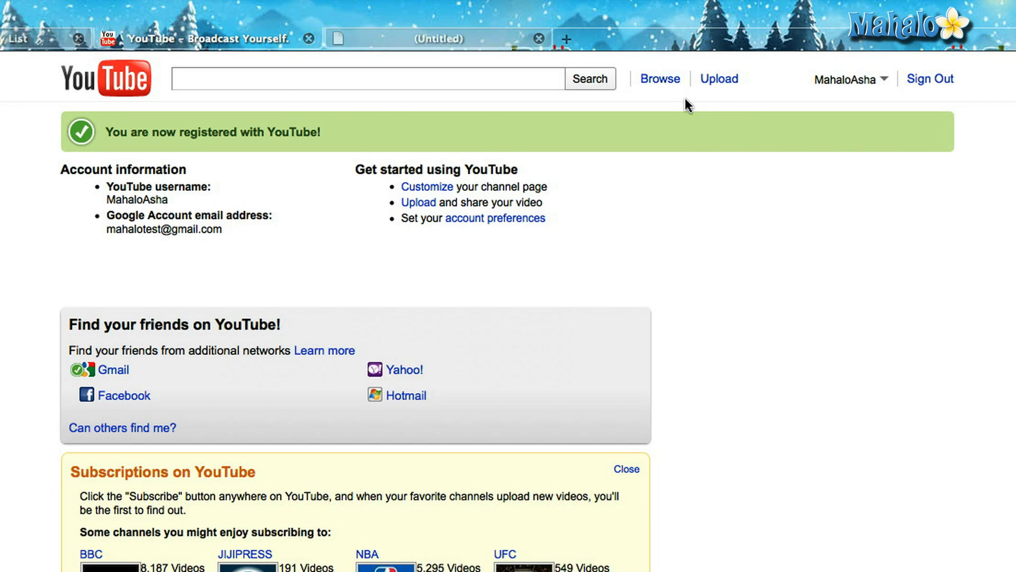
Go to YouTube's Video File Upload page using the Upload link in the top bar
{"action": "left_click", "coordinate": [716, 78]}
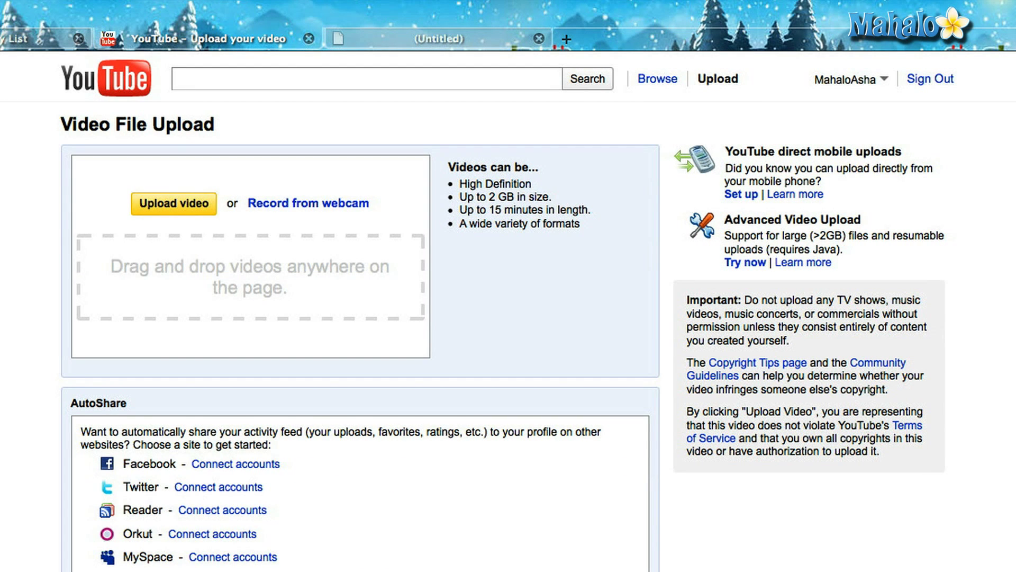
{"action": "scroll", "coordinate": [508, 317], "scroll_direction": "down", "scroll_amount": 4}
{"action": "scroll", "coordinate": [508, 318], "scroll_direction": "up", "scroll_amount": 4}
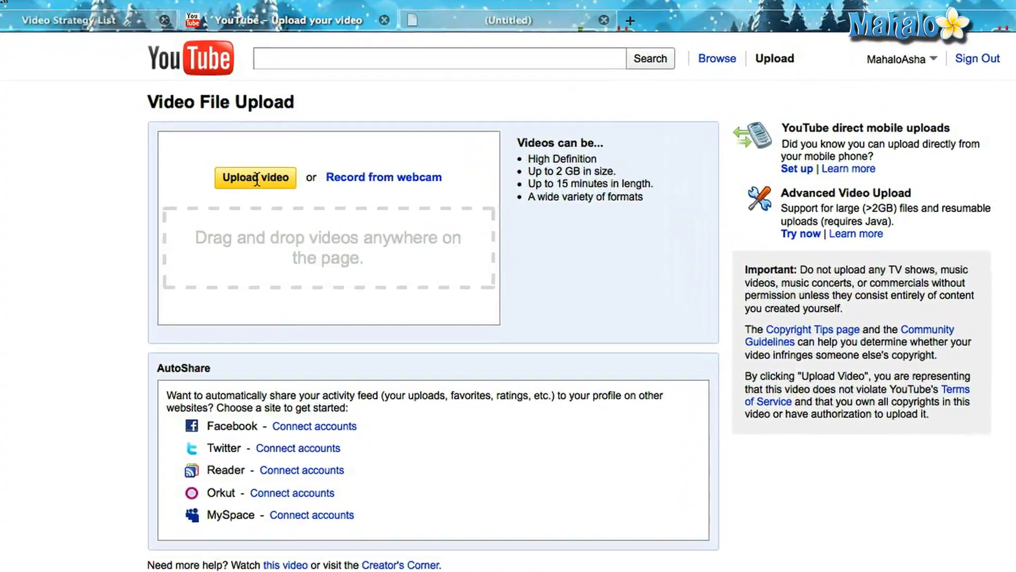
Select Wifi-battery.mov from the Desktop folder and start uploading it
{"action": "left_click", "coordinate": [256, 178]}
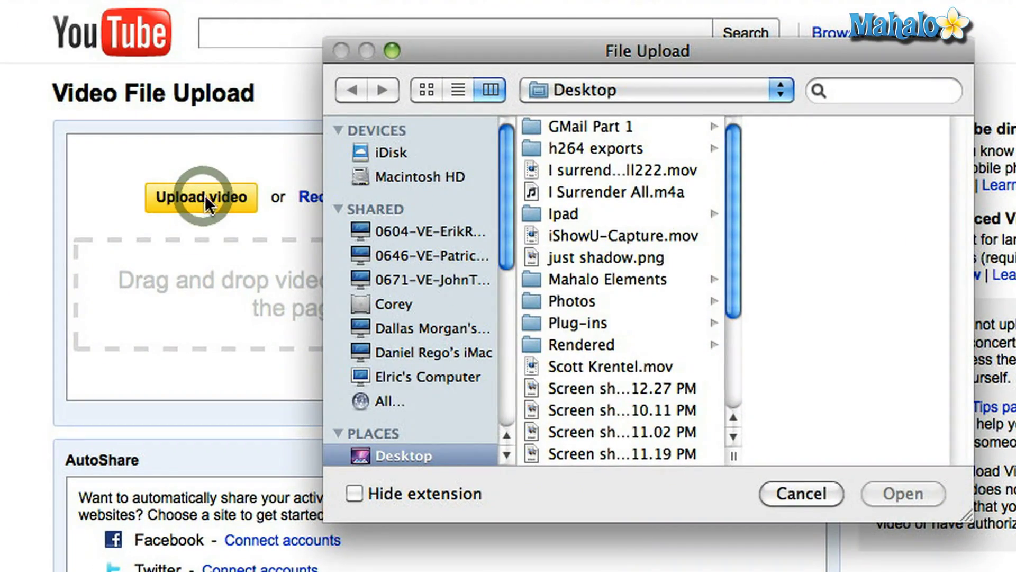
{"action": "scroll", "coordinate": [644, 322], "scroll_direction": "down", "scroll_amount": 3}
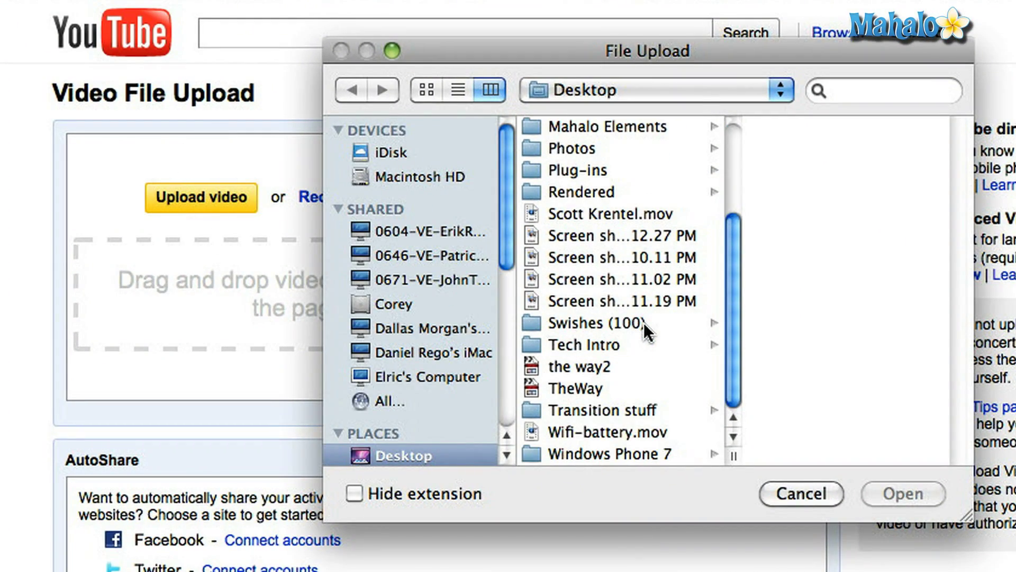
{"action": "scroll", "coordinate": [503, 326], "scroll_direction": "down", "scroll_amount": 5}
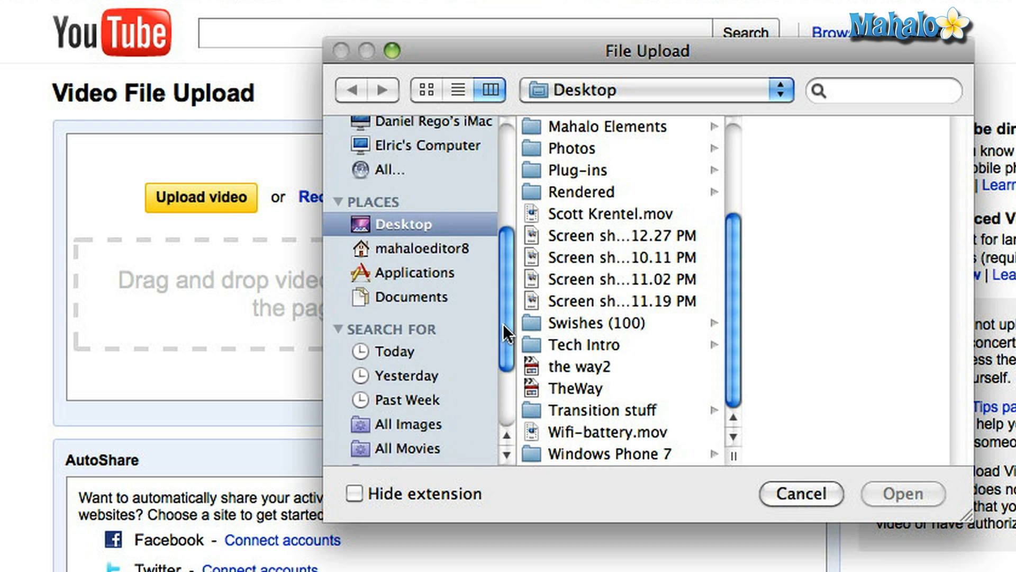
{"action": "scroll", "coordinate": [675, 320], "scroll_direction": "up", "scroll_amount": 3}
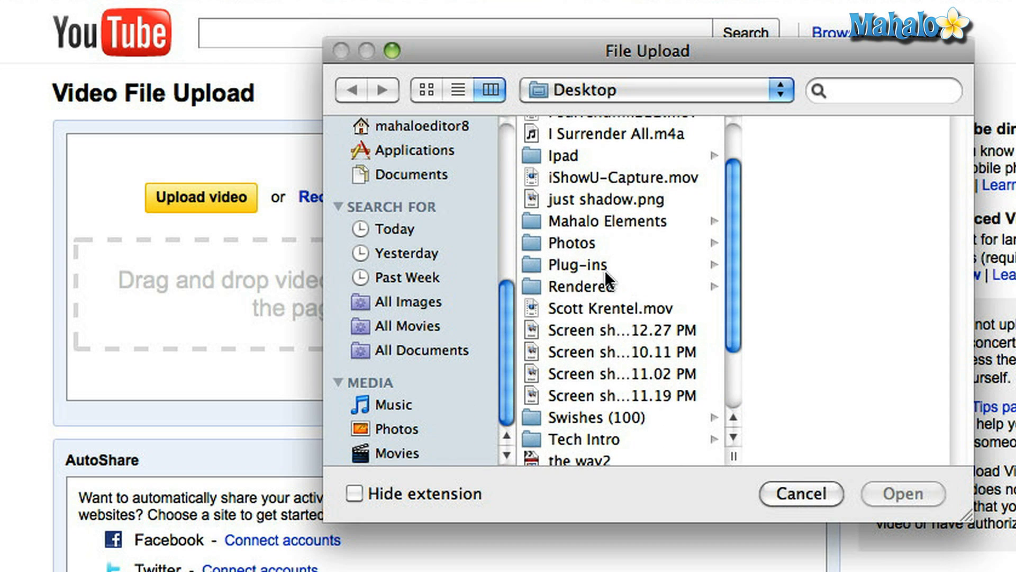
{"action": "scroll", "coordinate": [604, 268], "scroll_direction": "up", "scroll_amount": 2}
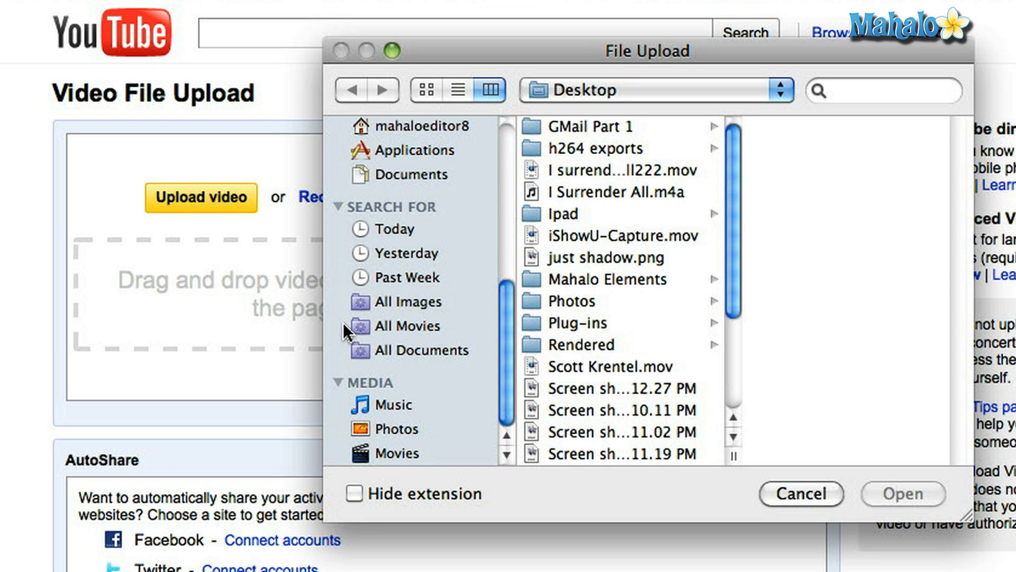
{"action": "scroll", "coordinate": [403, 307], "scroll_direction": "up", "scroll_amount": 6}
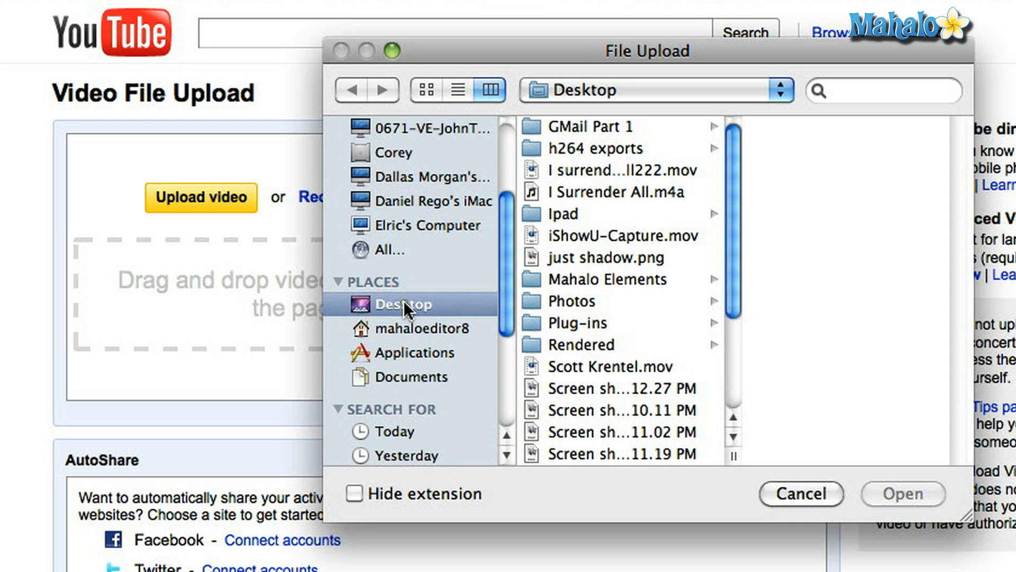
{"action": "left_click", "coordinate": [404, 304]}
{"action": "scroll", "coordinate": [635, 363], "scroll_direction": "down", "scroll_amount": 4}
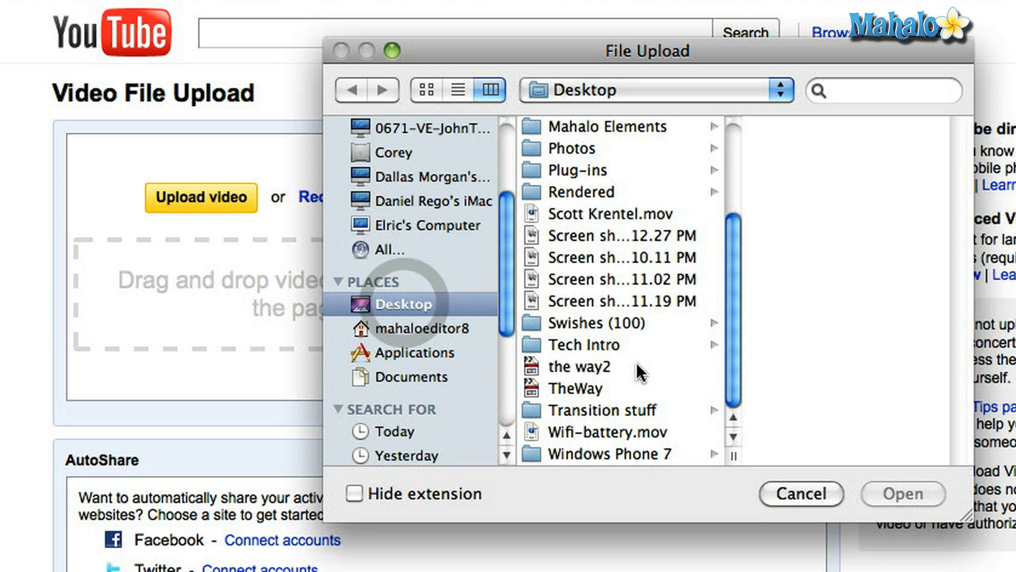
{"action": "left_click", "coordinate": [605, 430]}
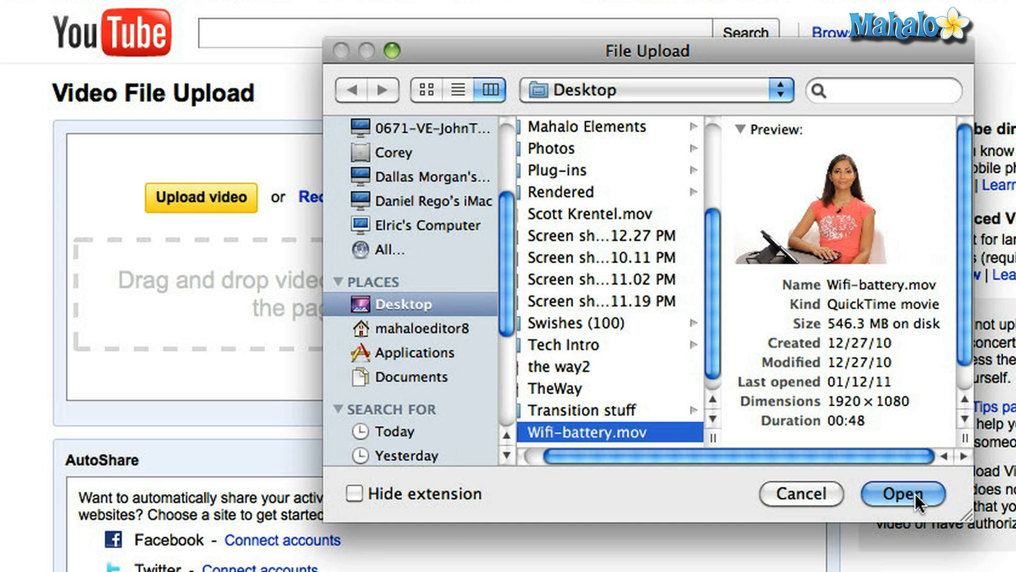
{"action": "left_click", "coordinate": [916, 493]}
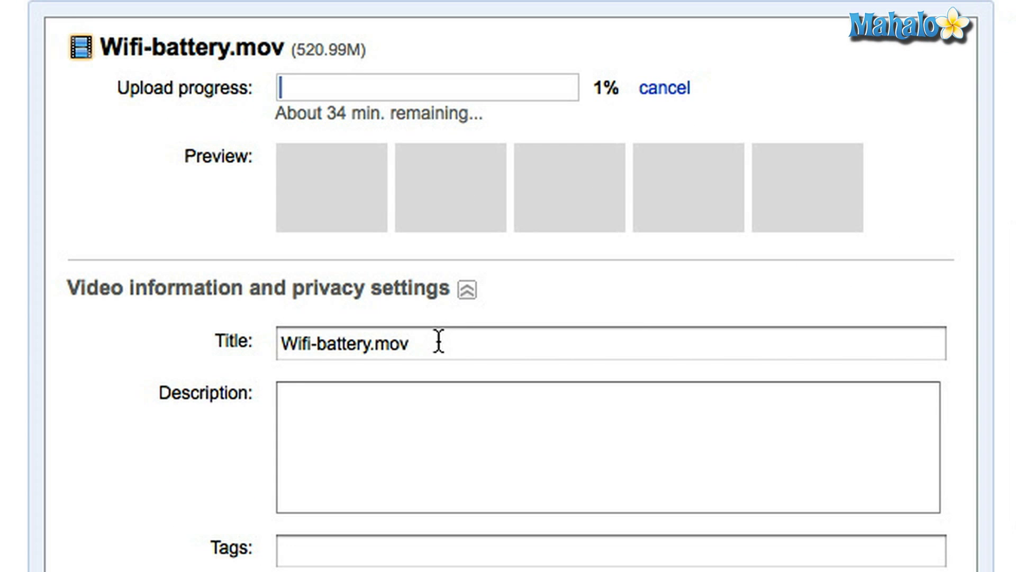
Replace the Wifi-battery.mov title with 'how to save battery on your ipad'
{"action": "left_click", "coordinate": [438, 342]}
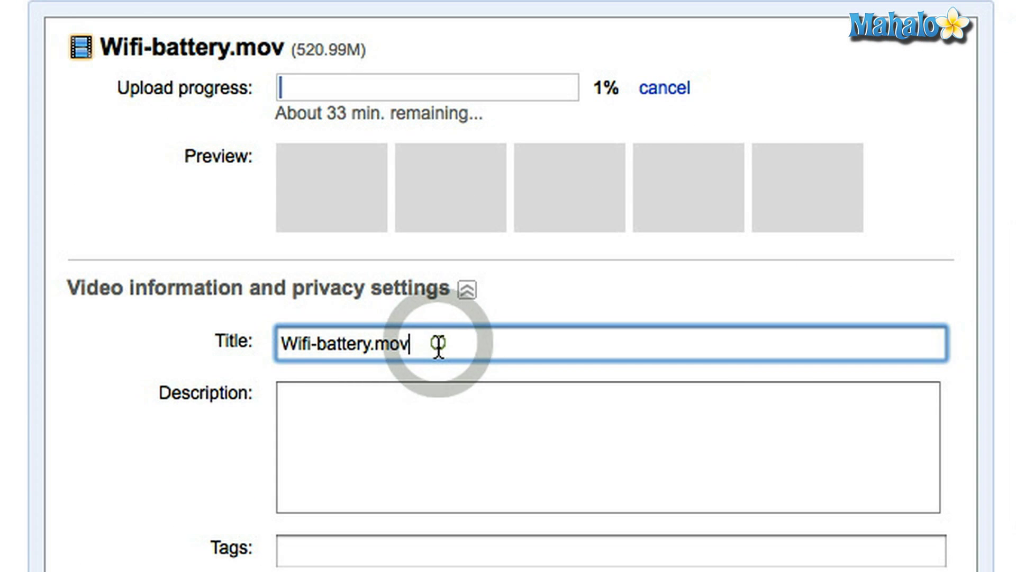
{"action": "left_click_drag", "start_coordinate": [438, 348], "coordinate": [278, 343]}
{"action": "type", "text": "how"}
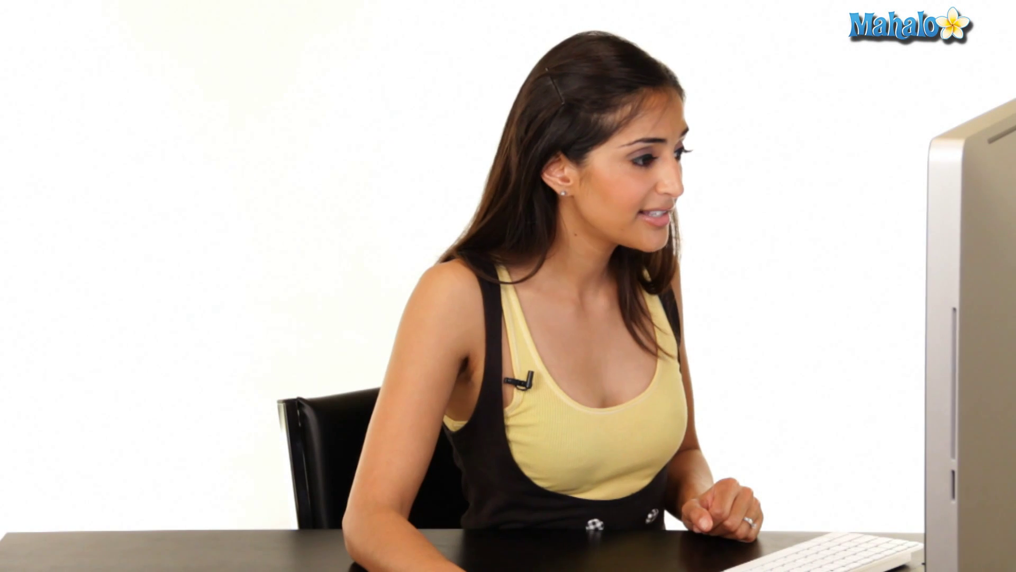
Add the tags 'battery, ipad' to the video
{"action": "left_click", "coordinate": [301, 508]}
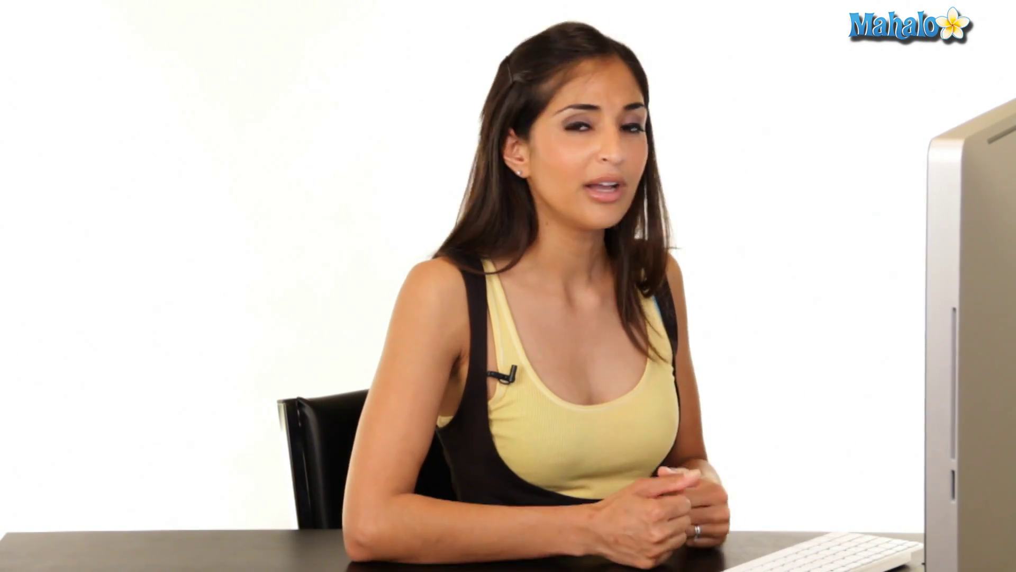
{"action": "type", "text": "t"}
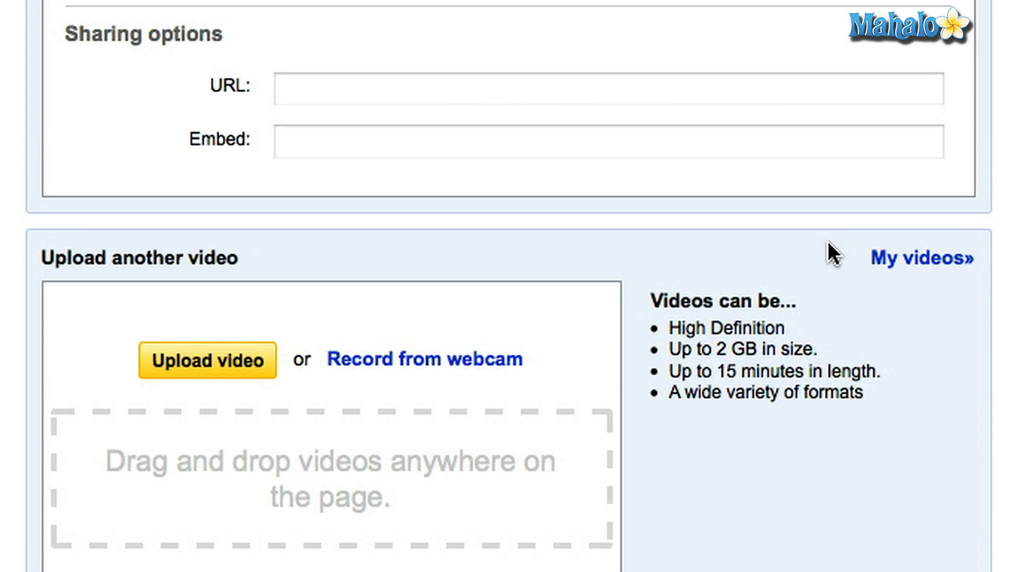
Choose Science & Technology from the video's Category dropdown
{"action": "scroll", "coordinate": [829, 242], "scroll_direction": "up", "scroll_amount": 5}
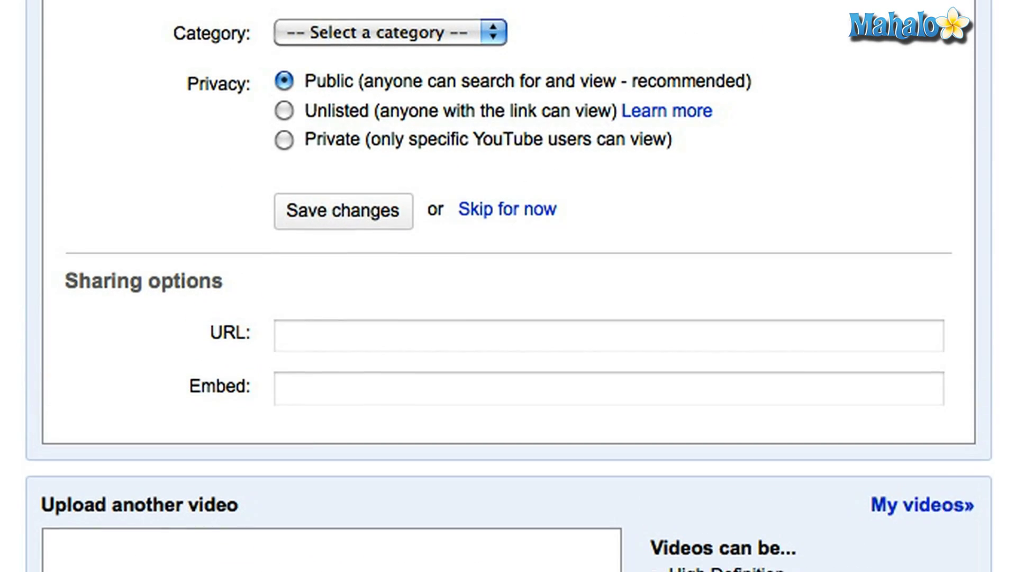
{"action": "left_click", "coordinate": [495, 42]}
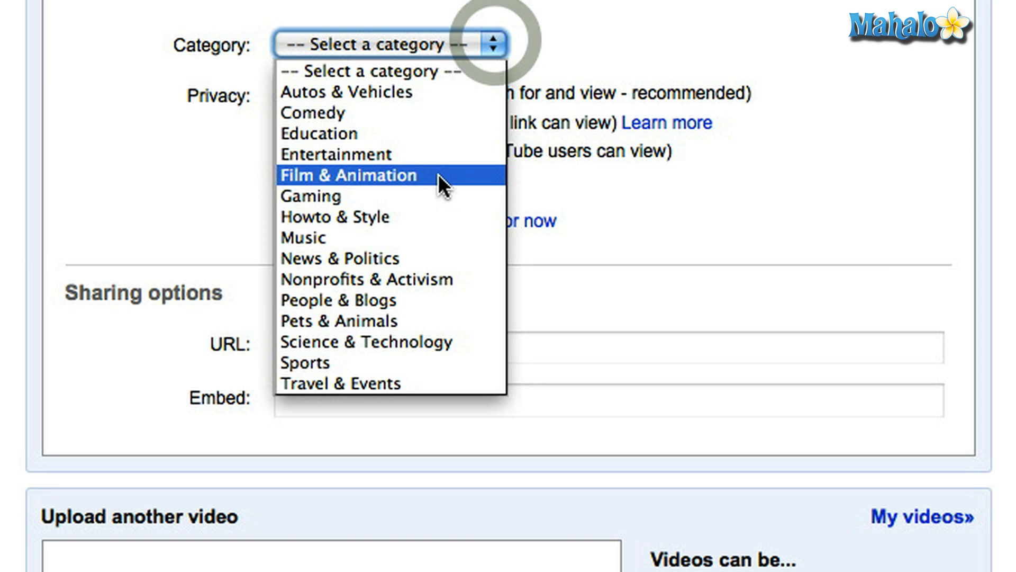
{"action": "key", "text": "Escape"}
{"action": "left_click", "coordinate": [500, 48]}
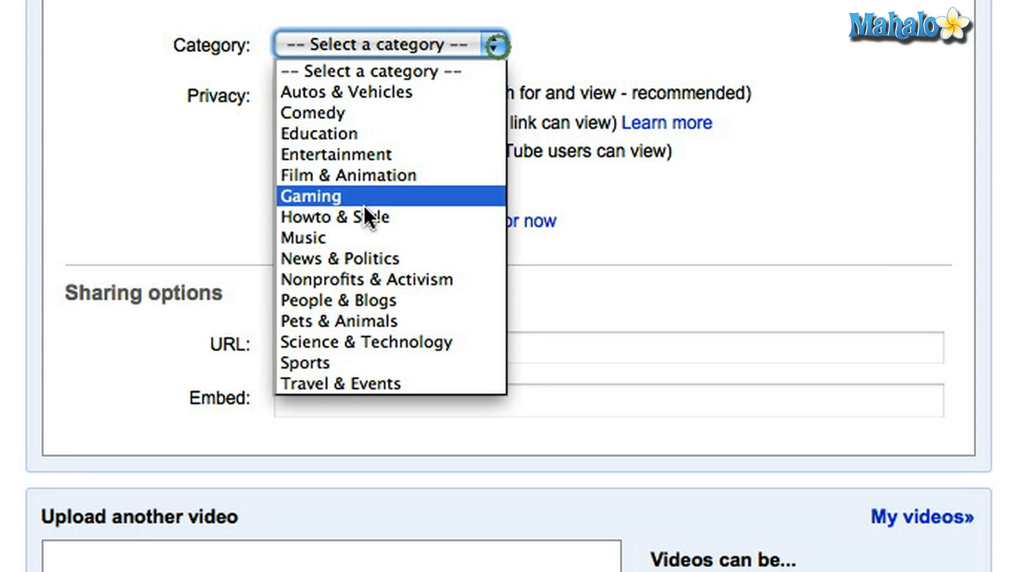
{"action": "left_click", "coordinate": [364, 339]}
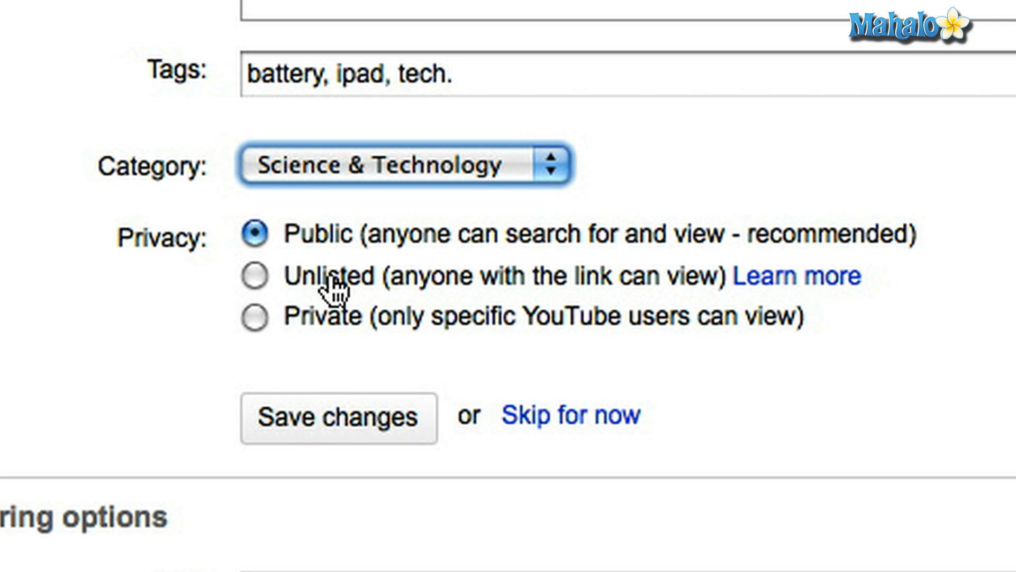
Try Unlisted and Private privacy, then leave the video set to Public
{"action": "left_click", "coordinate": [256, 275]}
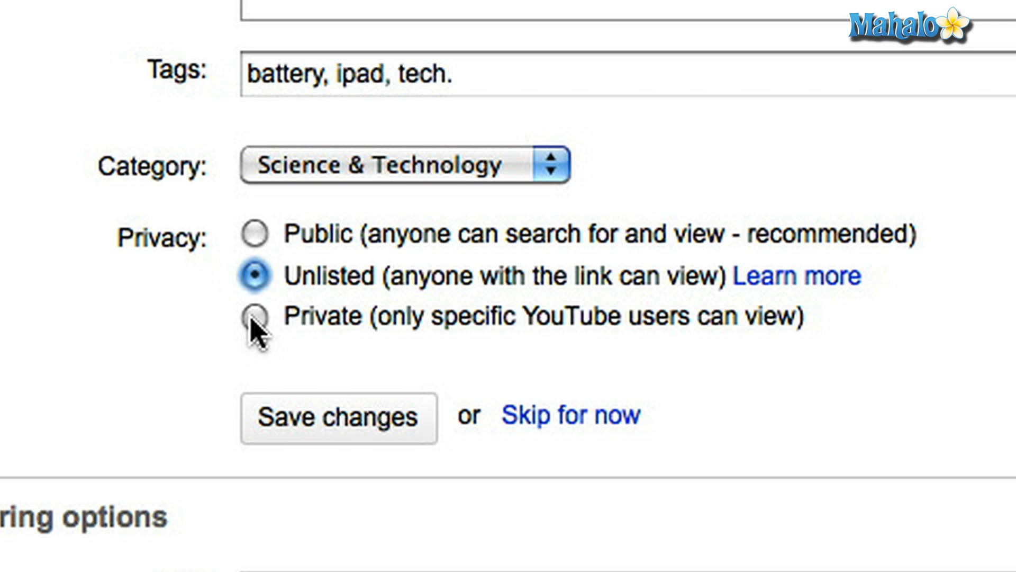
{"action": "left_click", "coordinate": [255, 316]}
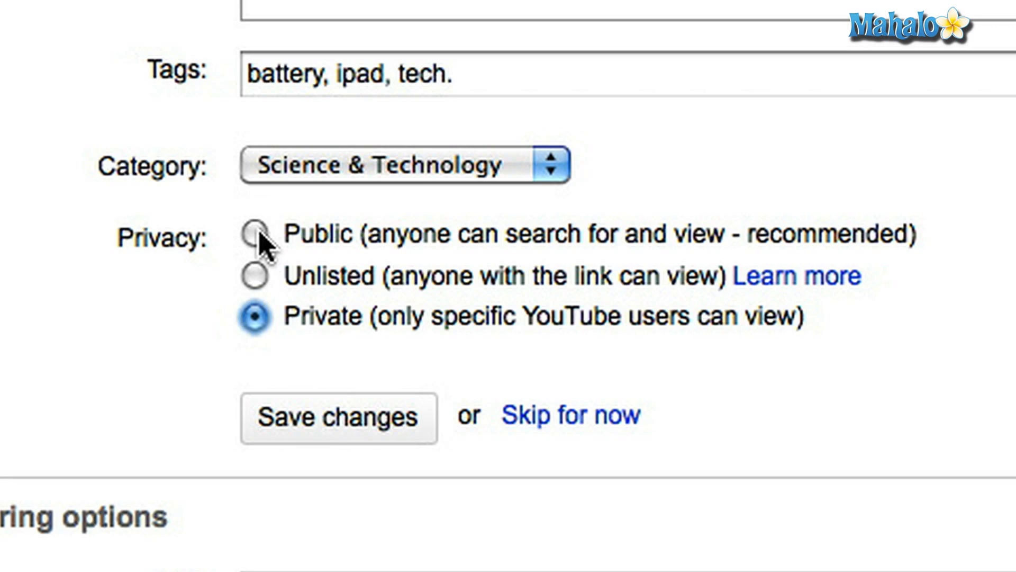
{"action": "left_click", "coordinate": [258, 233]}
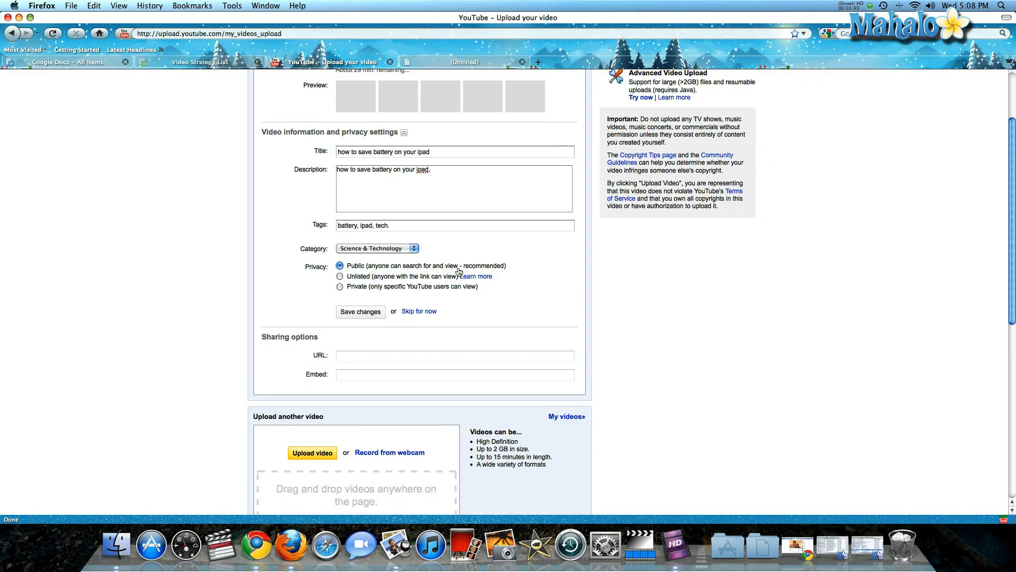
Save the changes to the video's details
{"action": "scroll", "coordinate": [459, 270], "scroll_direction": "up", "scroll_amount": 4}
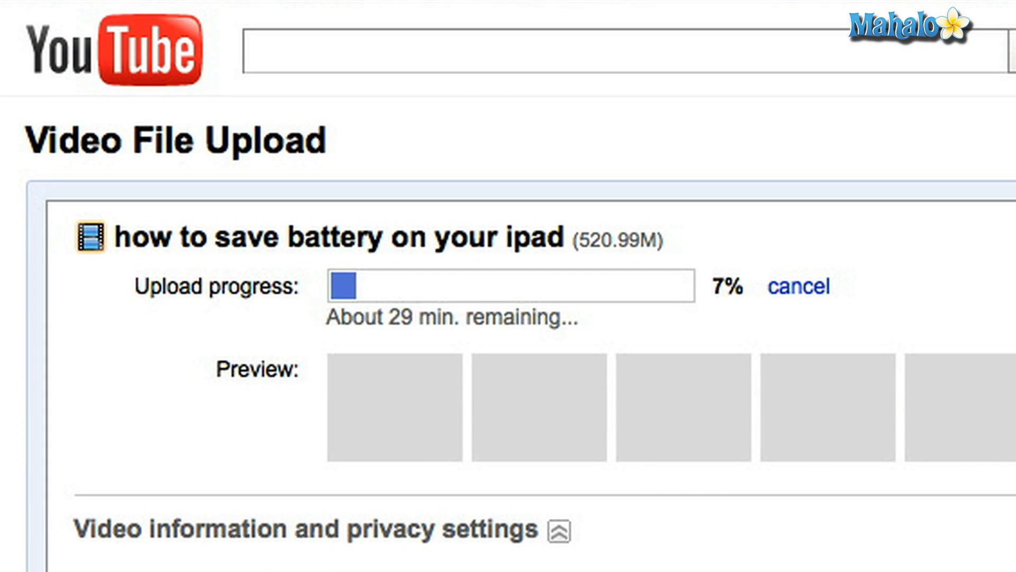
{"action": "scroll", "coordinate": [349, 265], "scroll_direction": "down", "scroll_amount": 5}
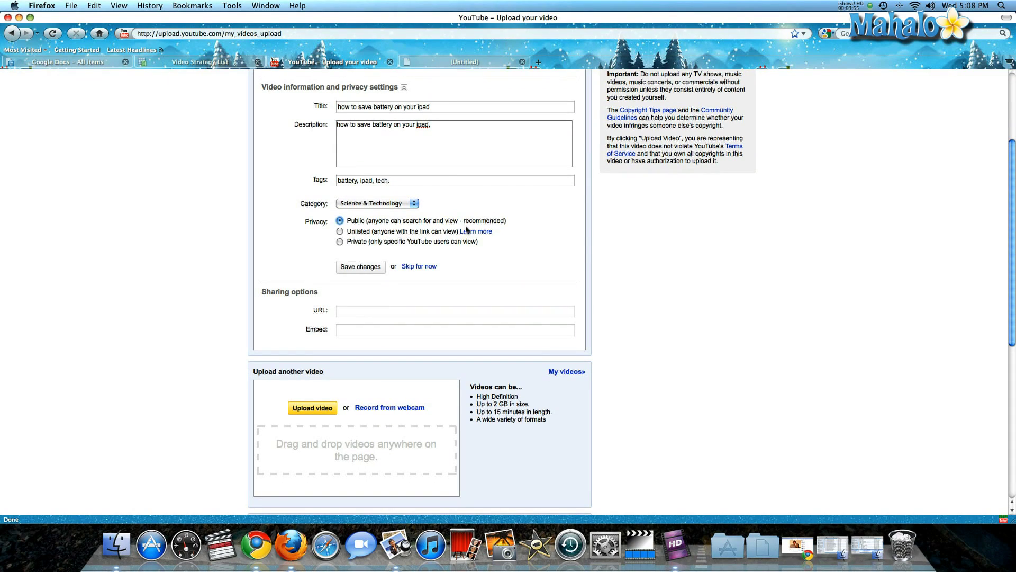
{"action": "scroll", "coordinate": [476, 137], "scroll_direction": "up", "scroll_amount": 3}
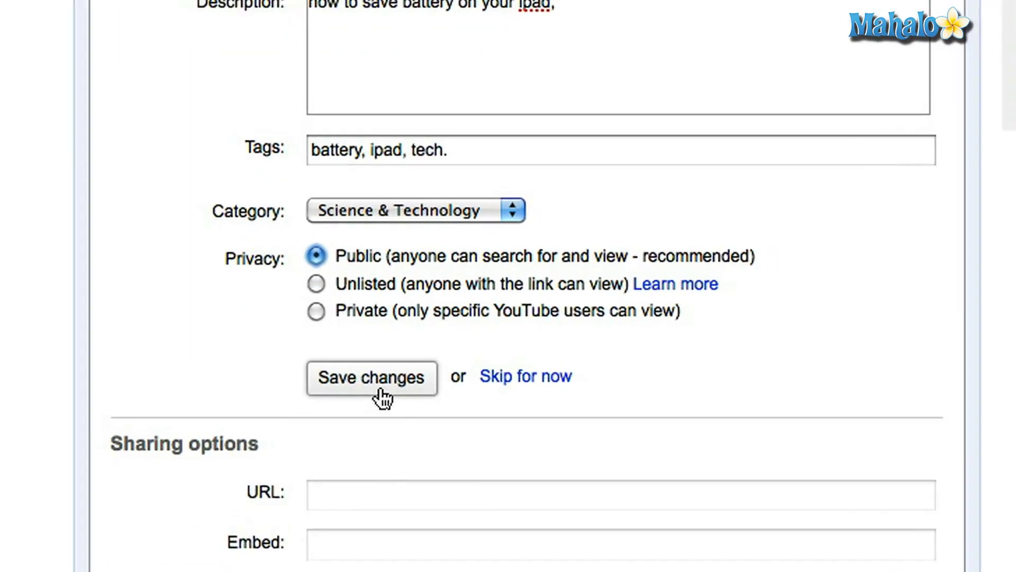
{"action": "left_click", "coordinate": [389, 424]}
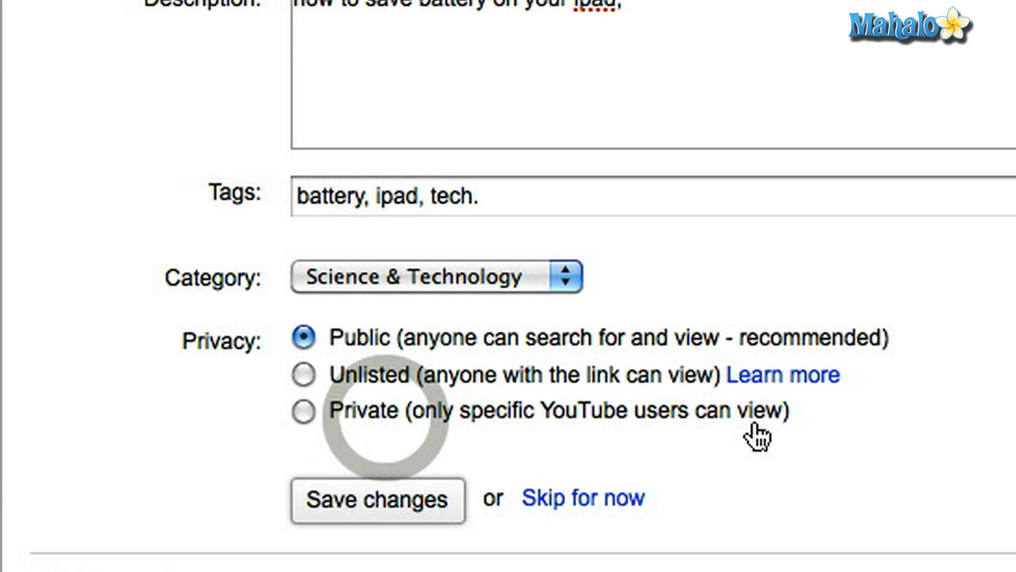